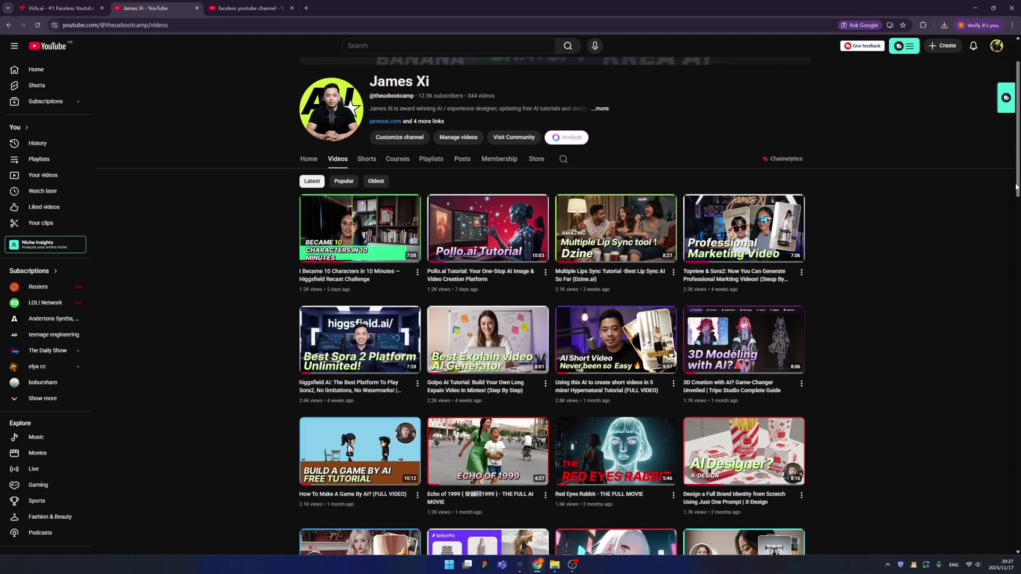
scroll(903, 255, "down", 3)
mouse_move(1016, 162)
left_mouse_down()
mouse_move(1015, 256)
mouse_move(1011, 137)
left_mouse_up()
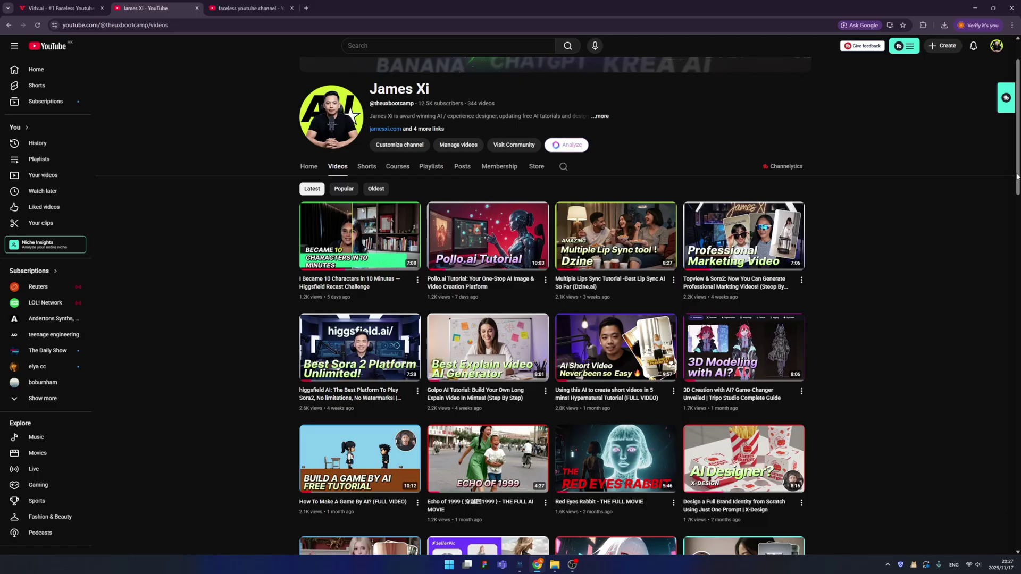
mouse_move(1015, 172)
left_mouse_down()
mouse_move(1011, 206)
mouse_move(964, 262)
left_mouse_up()
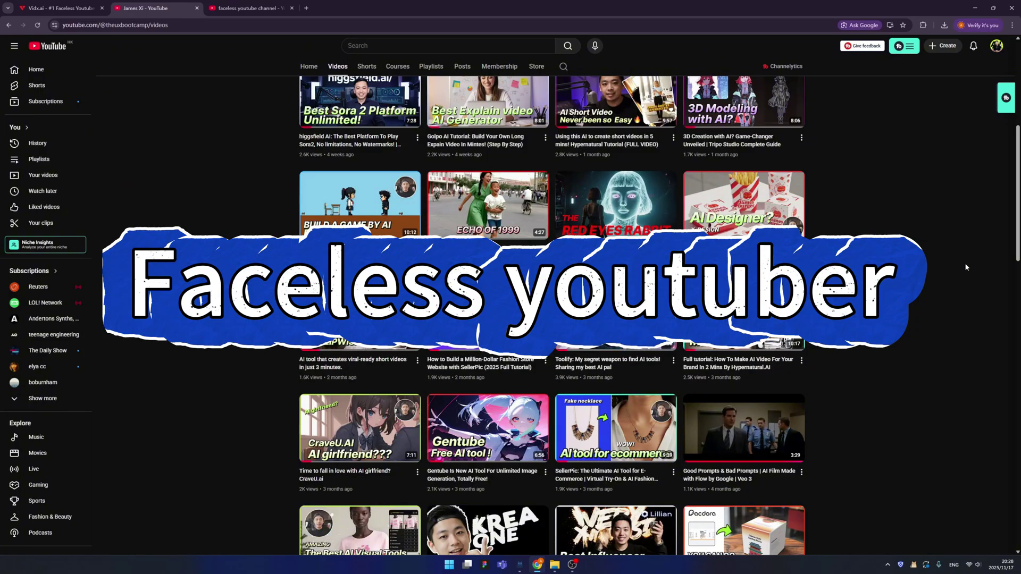
Switch to the 'faceless youtube channel' results and focus the search box for editing.
key("ctrl+Tab")
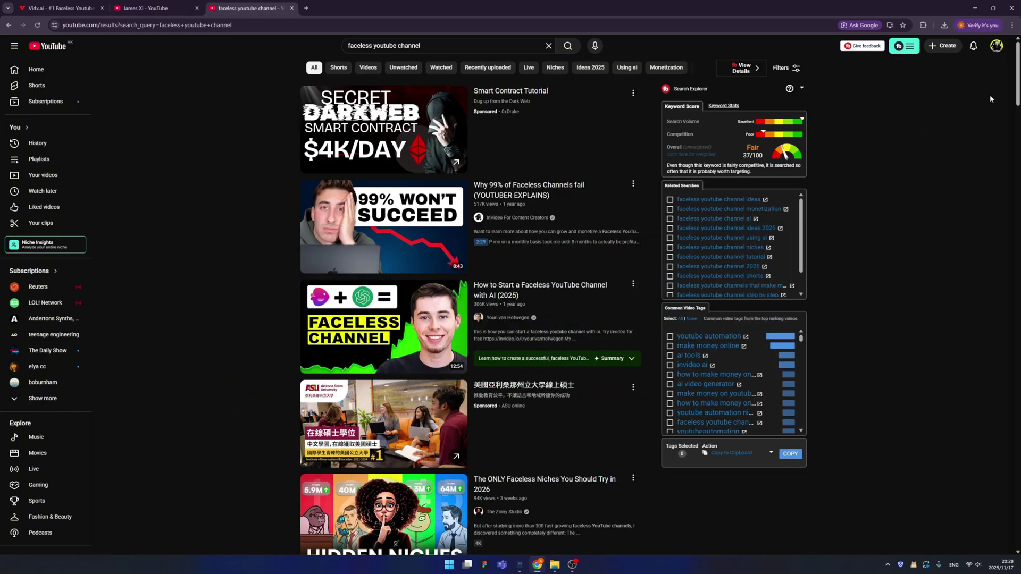
left_click_drag(1016, 80, 1006, 239)
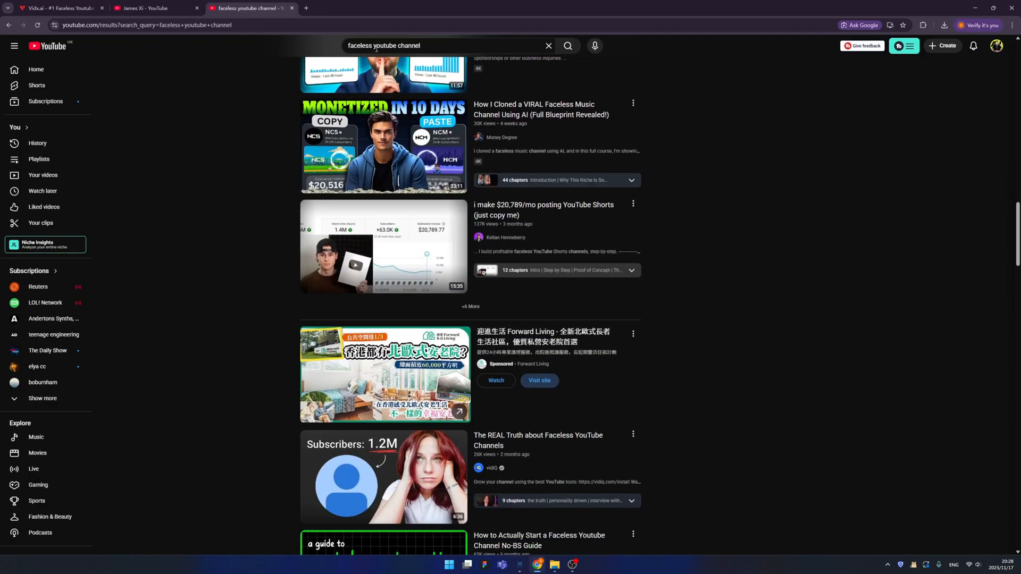
key("slash")
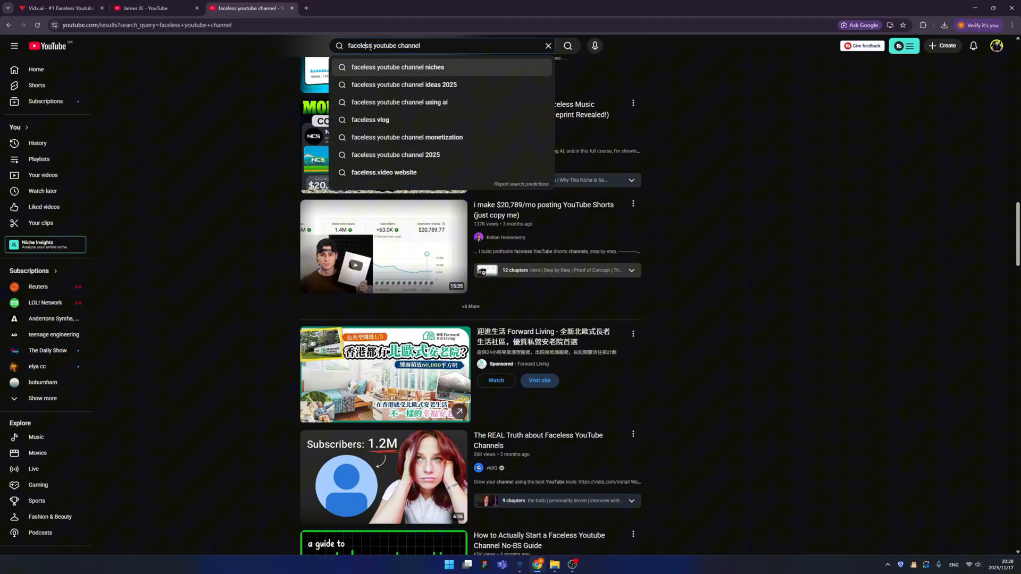
Select the old query so it can be replaced with 'ai youtuber'.
left_click_drag(372, 45, 356, 46)
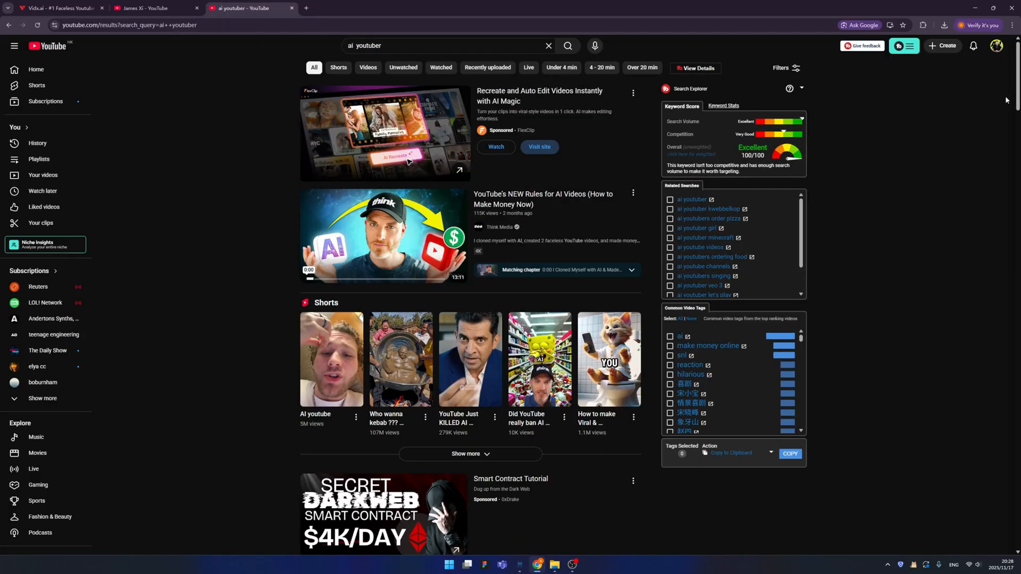
scroll(510, 319, "down", 5)
scroll(510, 320, "down", 5)
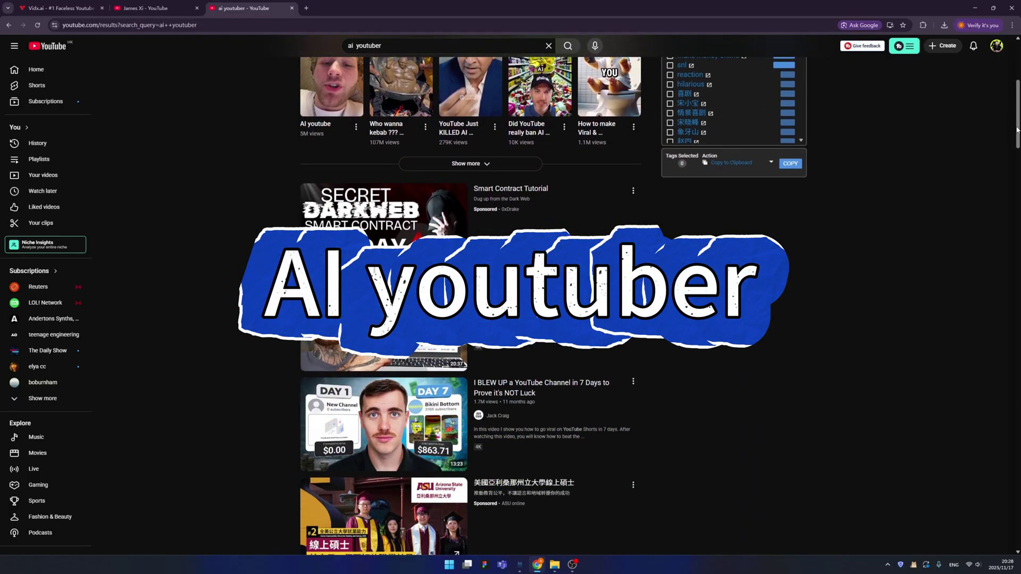
scroll(510, 319, "down", 2)
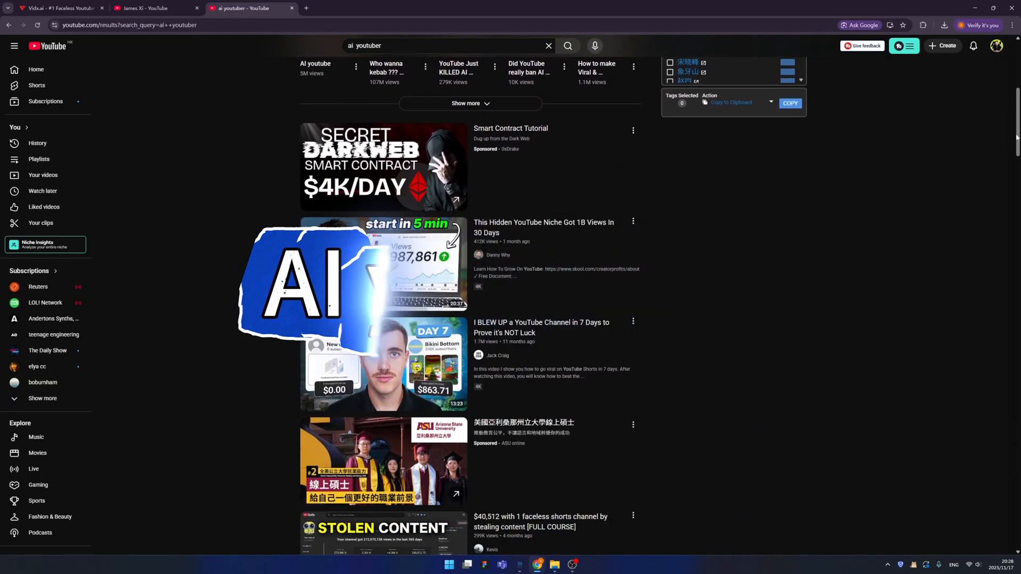
scroll(510, 319, "down", 3)
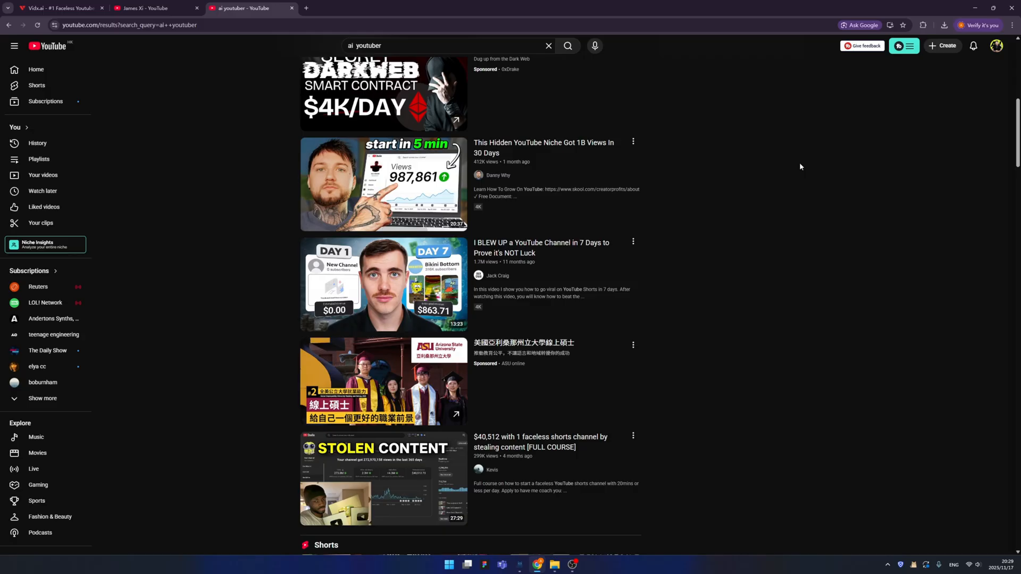
scroll(800, 167, "down", 5)
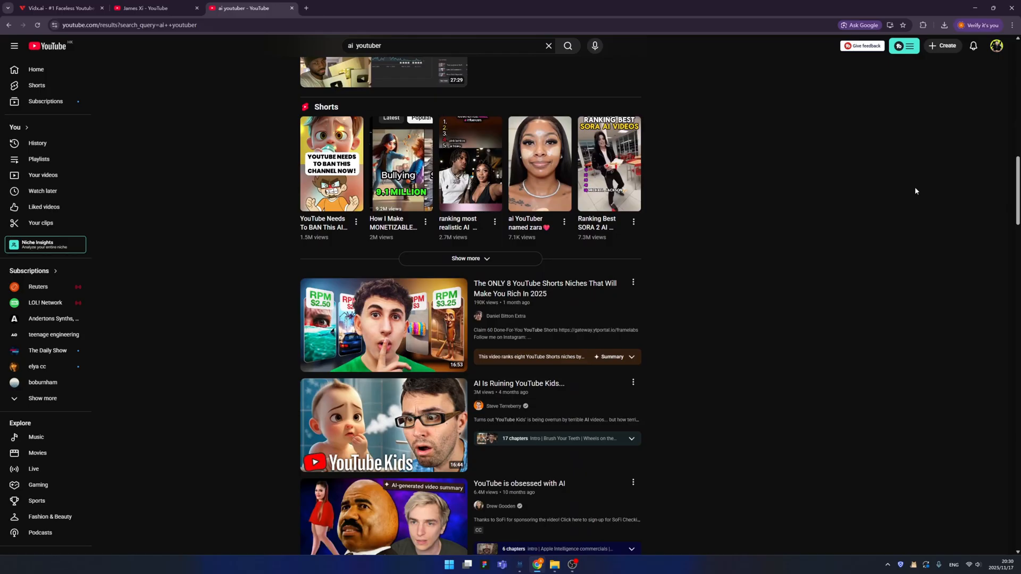
scroll(914, 187, "up", 2)
scroll(915, 186, "down", 2)
scroll(915, 187, "down", 2)
scroll(915, 187, "down", 1)
scroll(916, 187, "down", 1)
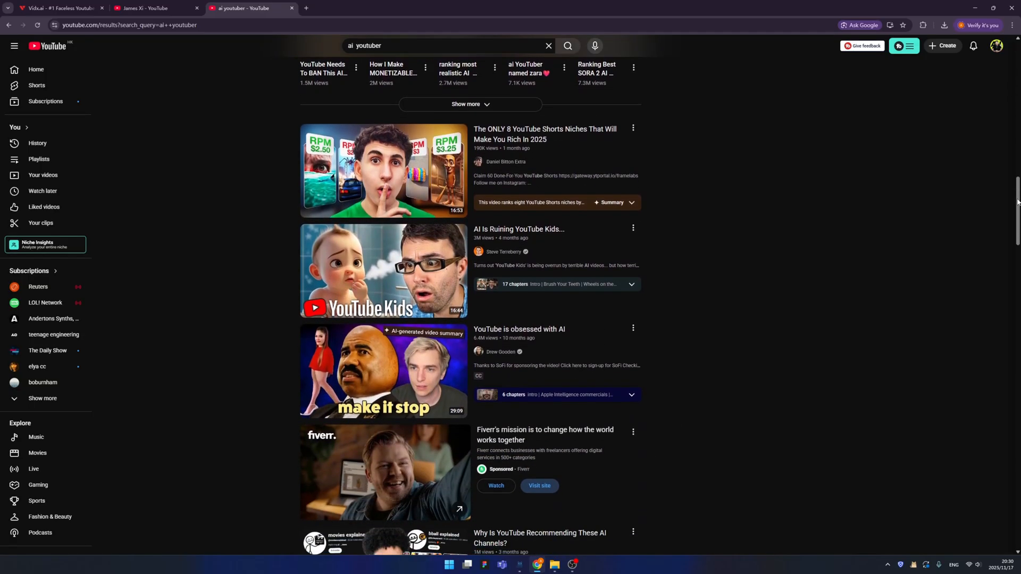
scroll(1002, 222, "down", 1)
scroll(1003, 222, "up", 1)
scroll(1006, 234, "down", 1)
scroll(1006, 234, "down", 1)
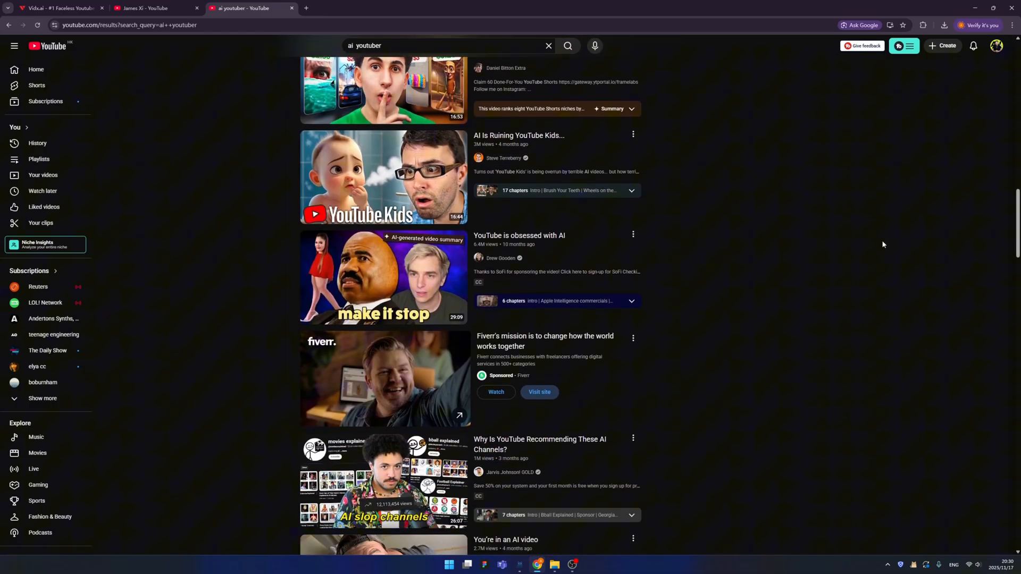
scroll(1014, 231, "down", 2)
scroll(1015, 231, "down", 1)
Switch back to the James Xi channel's Videos page.
key("ctrl+shift+Tab")
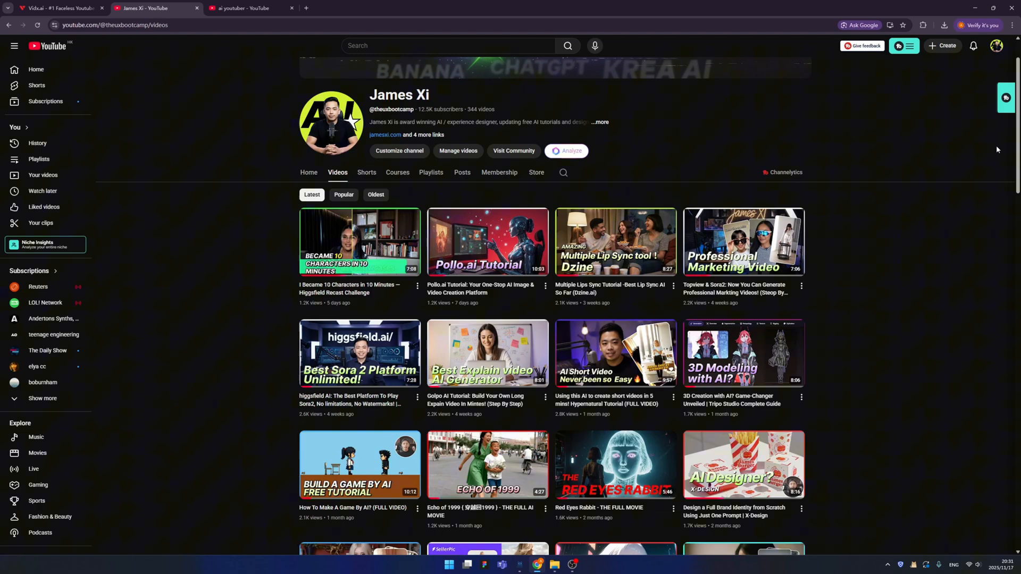
scroll(1015, 164, "up", 1)
scroll(1015, 164, "down", 1)
scroll(1015, 164, "down", 1)
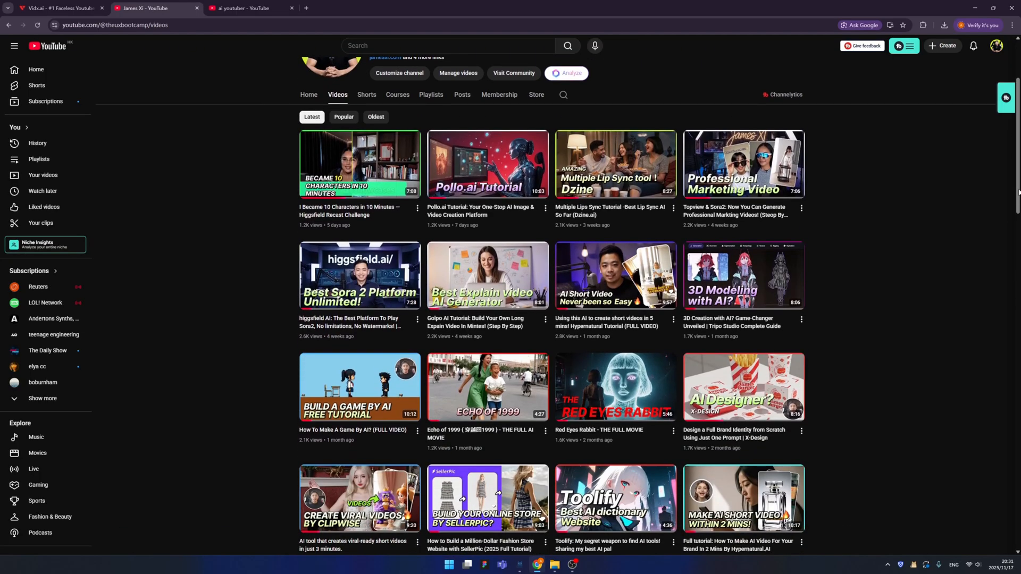
Bring the Vidx.ai homepage to the front and show its hero section.
left_click(73, 10)
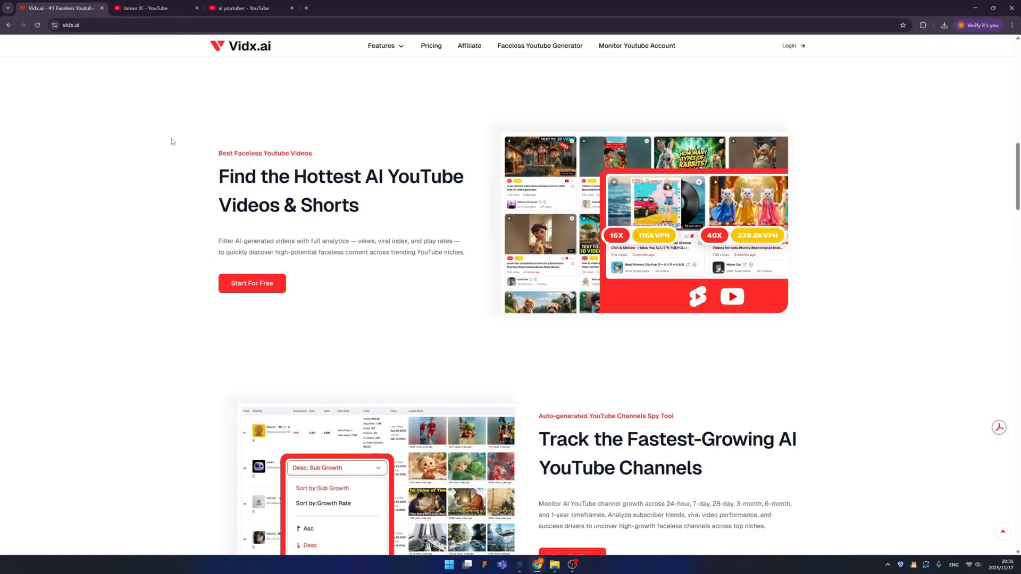
scroll(170, 141, "up", 8)
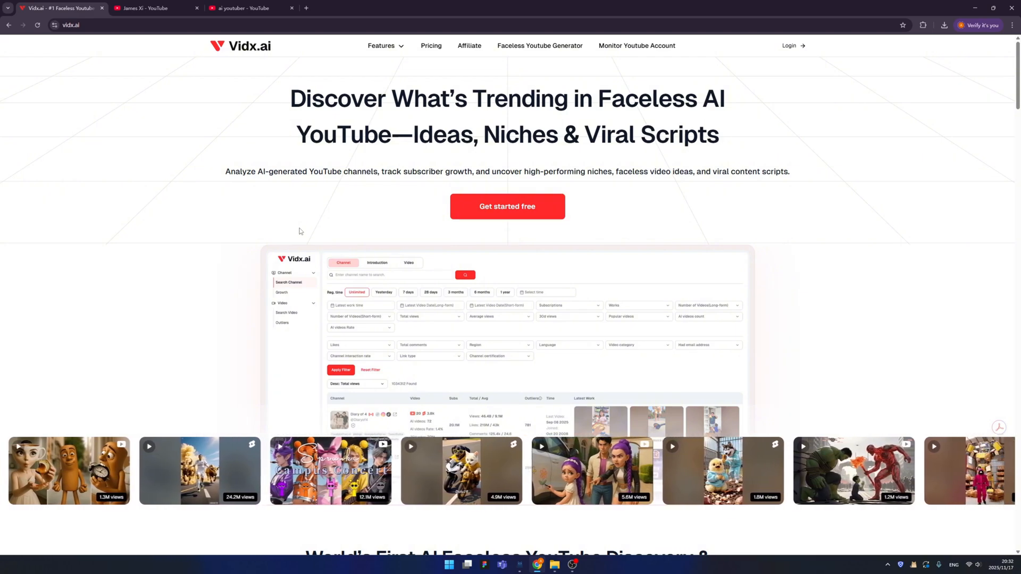
left_click_drag(1016, 89, 1009, 153)
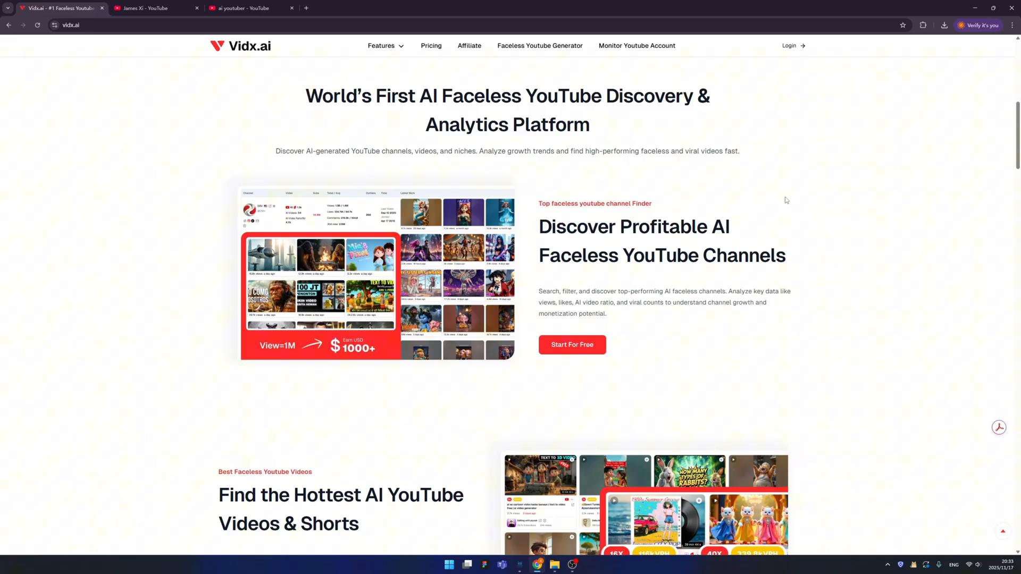
scroll(800, 204, "down", 1)
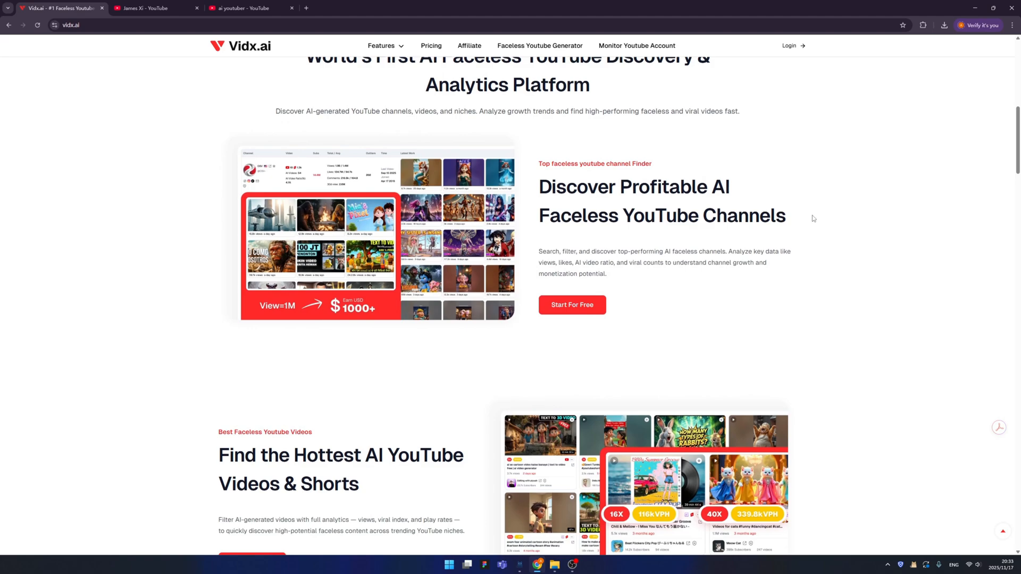
scroll(824, 229, "down", 3)
left_click_drag(1018, 185, 1018, 203)
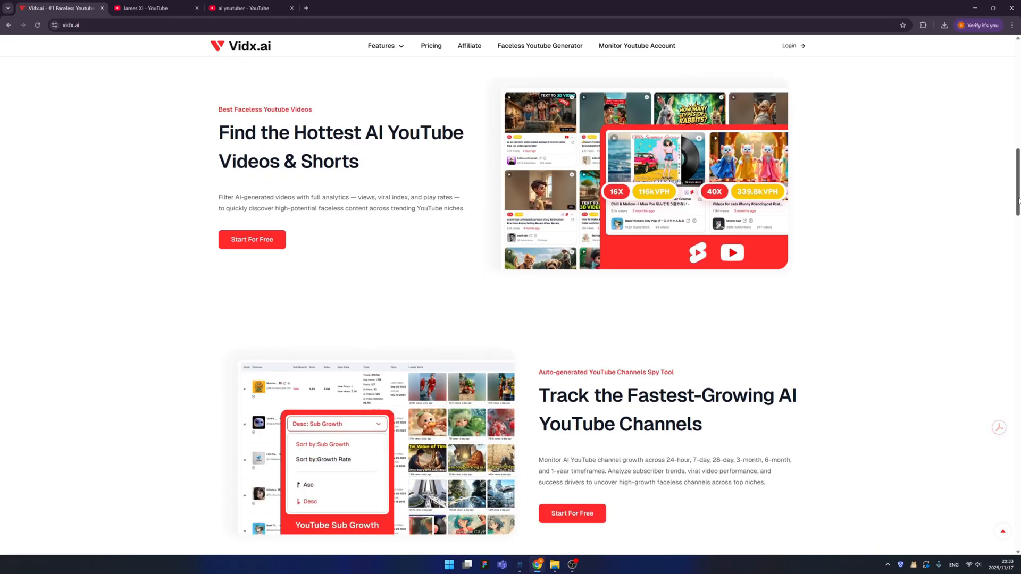
left_click_drag(1018, 204, 1018, 228)
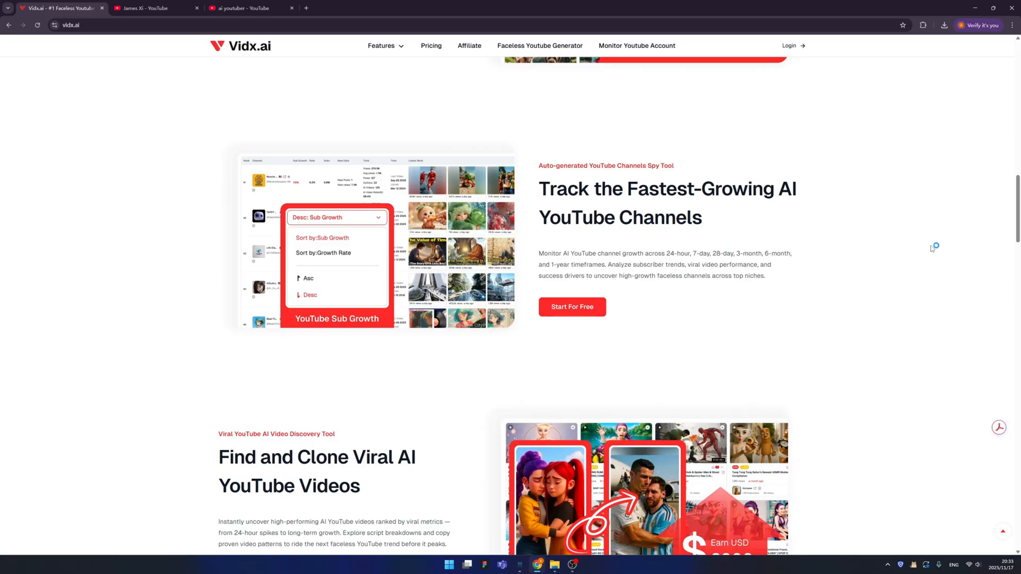
left_click_drag(1018, 225, 1006, 344)
left_click_drag(1007, 343, 852, 80)
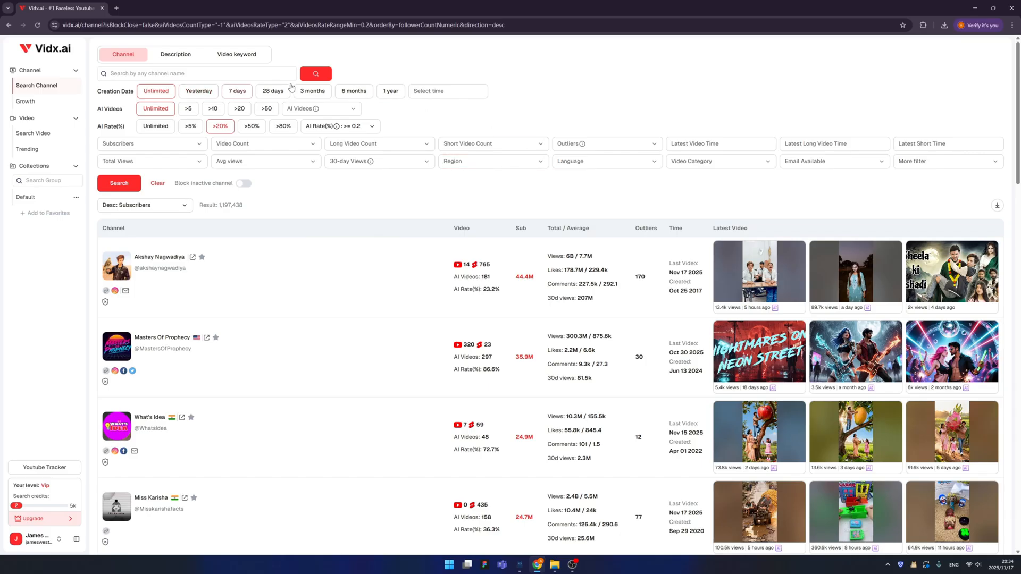
Focus the channel name field to enter 'james xi'.
left_click(194, 74)
type("james xi")
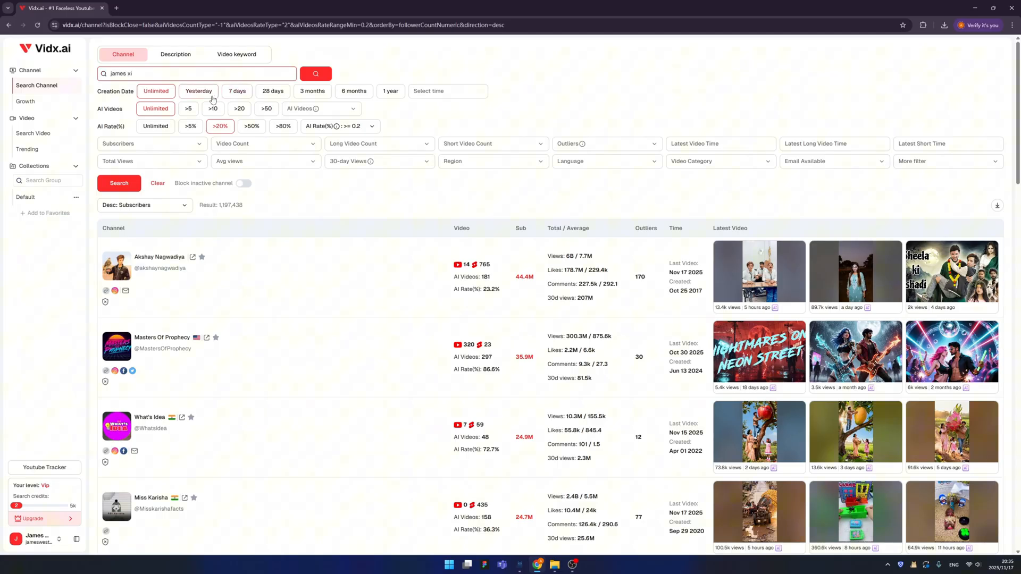
Limit creation date to 28 days and review the subscriber, video and long/short video count filters.
left_click(272, 92)
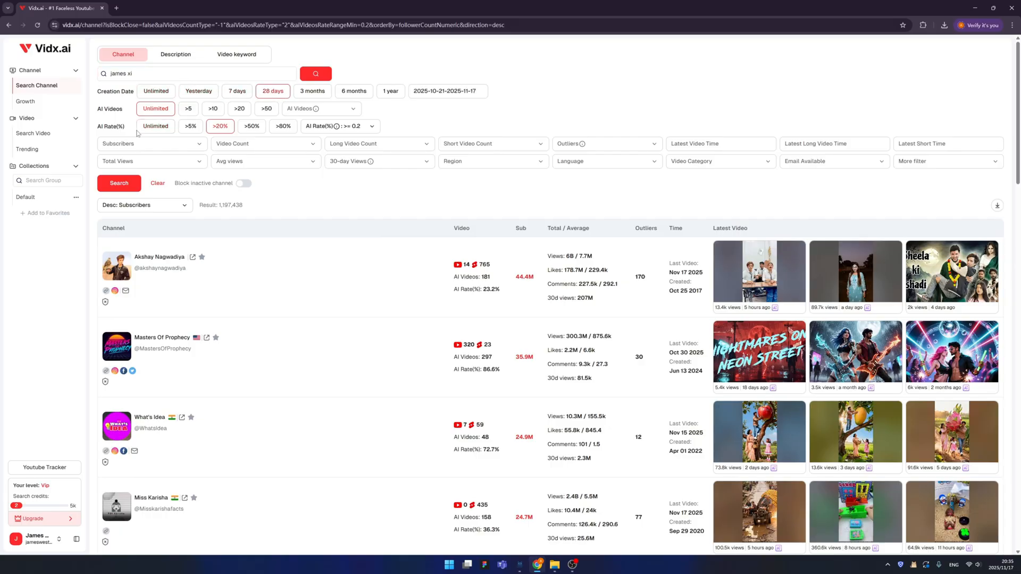
left_click(181, 146)
left_click(264, 144)
left_click(380, 143)
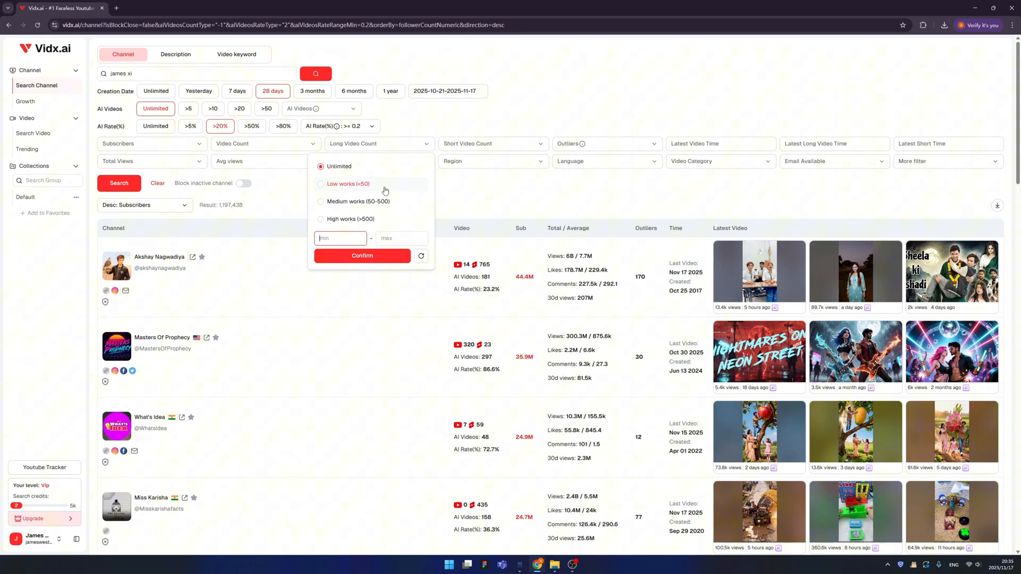
left_click(422, 145)
left_click(423, 144)
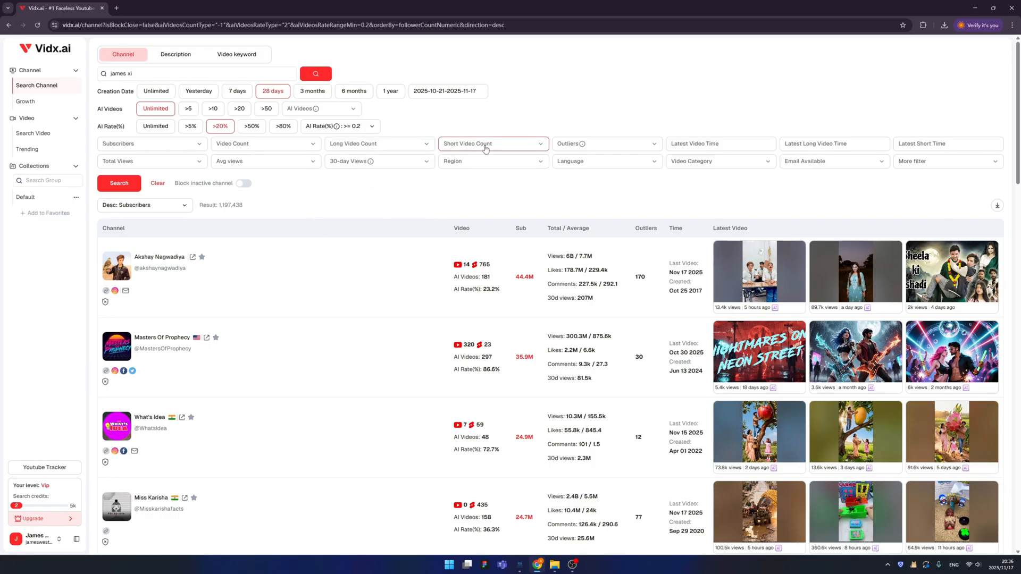
left_click(517, 149)
Review language and region filters and set email availability to team_yes.
left_click(596, 163)
left_click(491, 161)
left_click(812, 162)
left_click(812, 165)
left_click(788, 179)
left_click(787, 181)
Browse the extra Engagement Rate, Certification and Likes filters, then run the 'james xi' channel search.
left_click(920, 165)
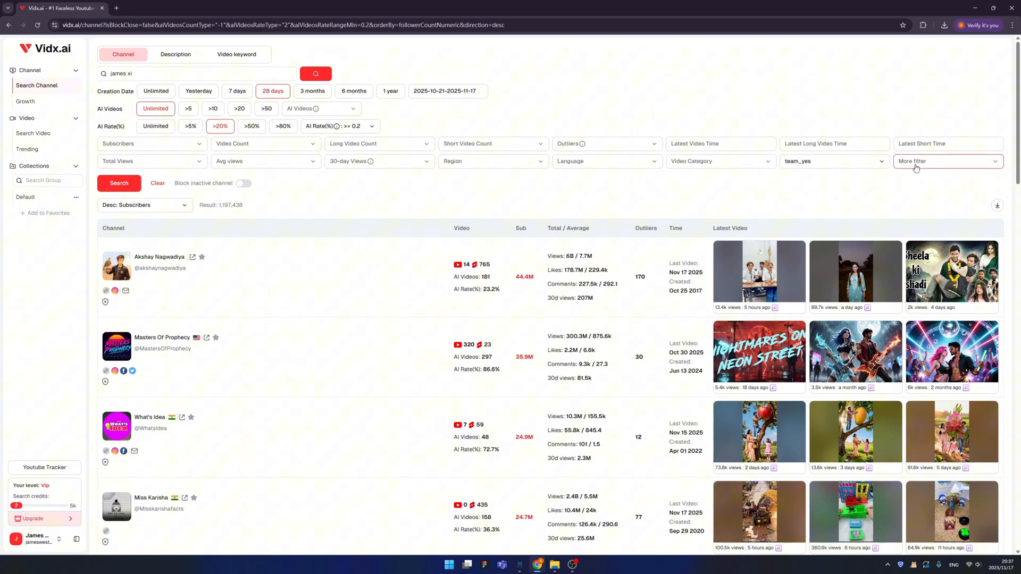
left_click(917, 164)
left_click(925, 224)
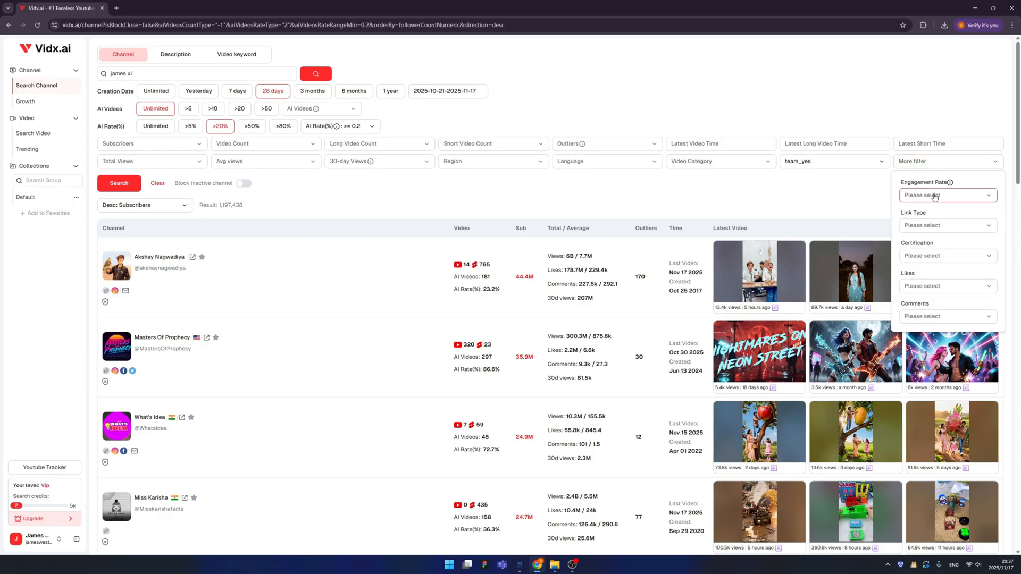
left_click(934, 196)
left_click(934, 226)
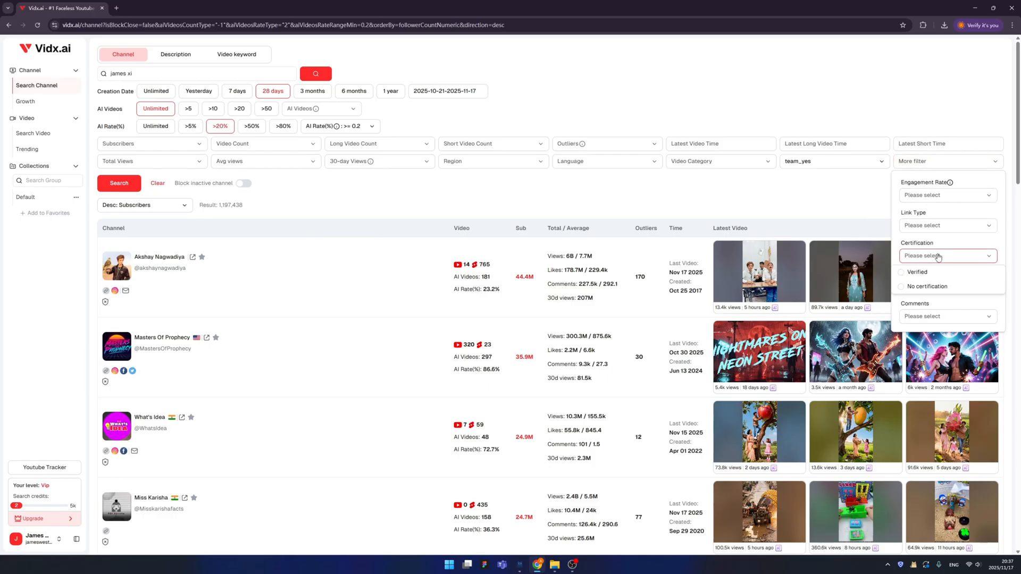
left_click(938, 290)
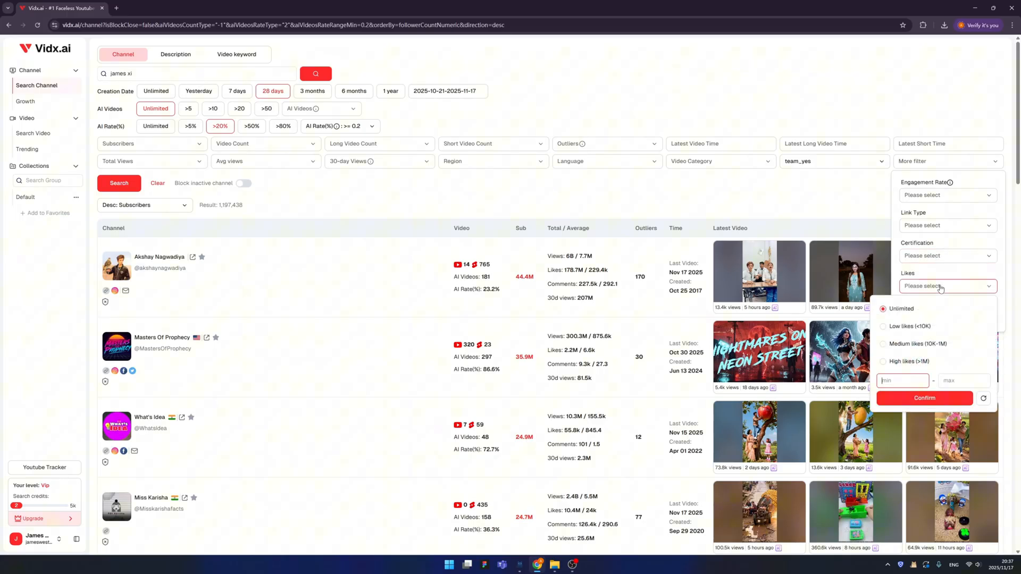
left_click(937, 285)
left_click(594, 171)
left_click(119, 182)
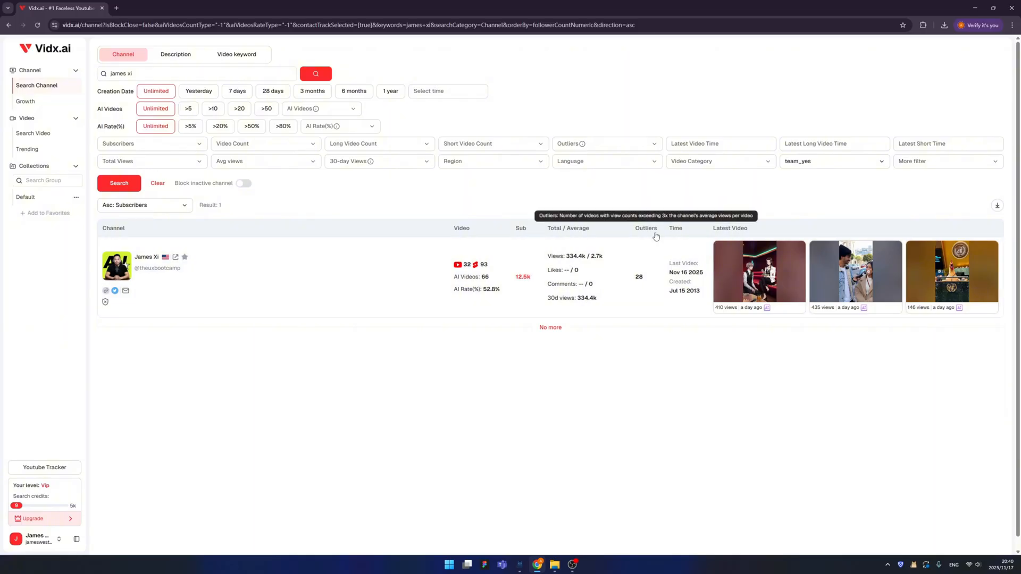
Download the James Xi results and copy the channel's contact email.
left_click(997, 206)
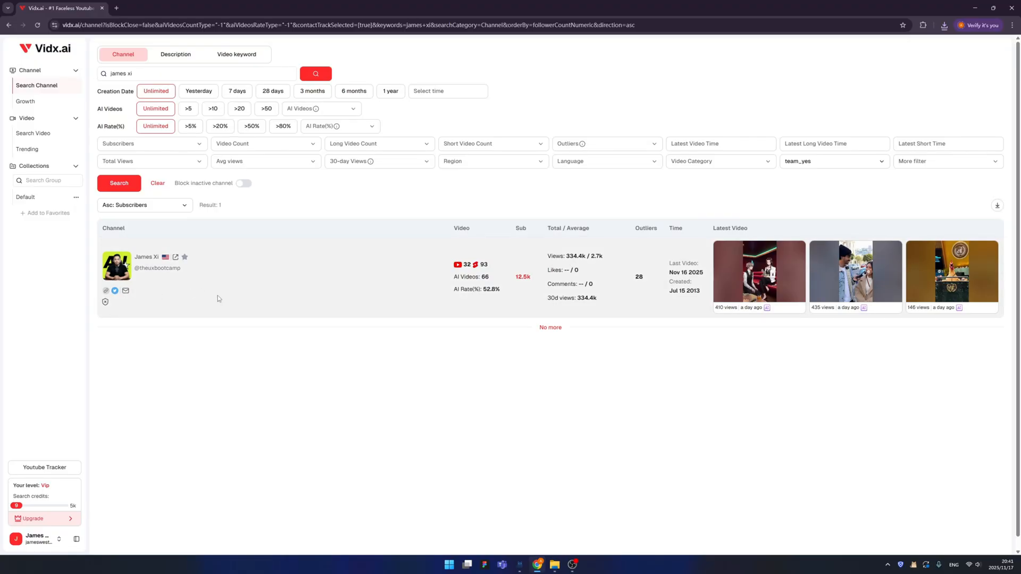
left_click(127, 293)
Search descriptions for 'ai video' with more than 50 AI videos, high AI rate and 28-day creation date.
left_click(179, 56)
left_click_drag(136, 74, 90, 75)
type("ai video")
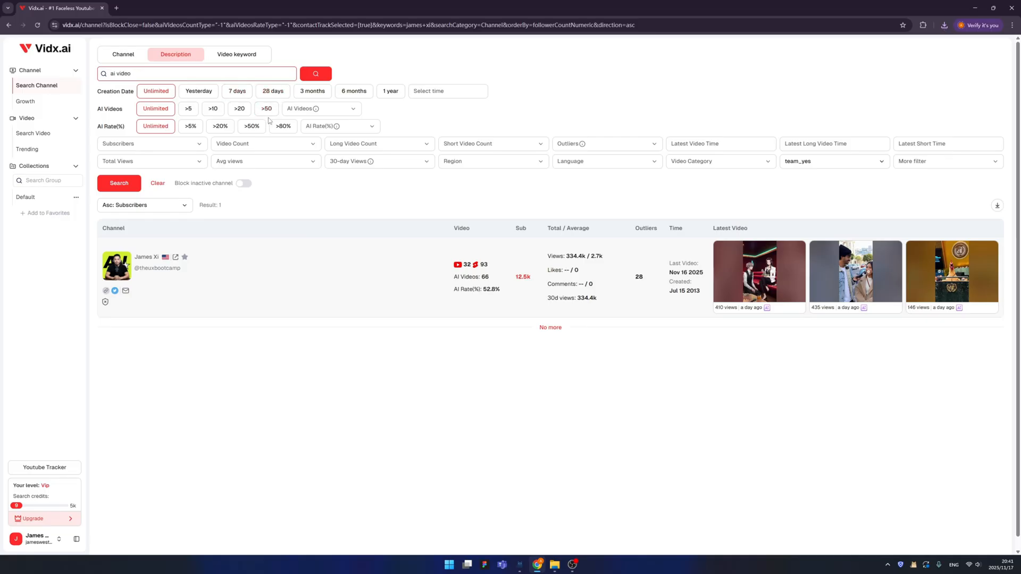
left_click(267, 109)
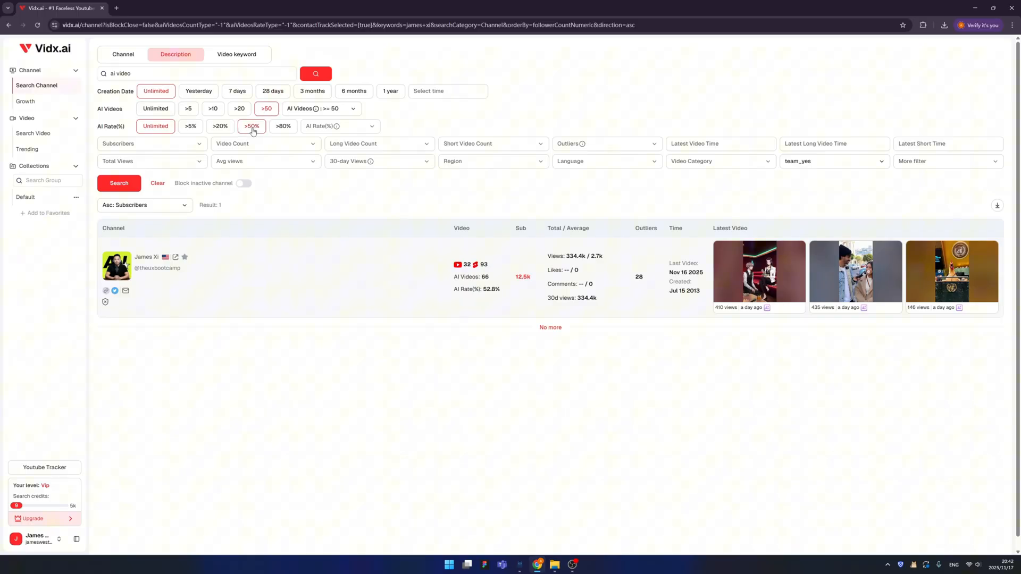
left_click(282, 126)
left_click(199, 90)
left_click(274, 93)
left_click(316, 75)
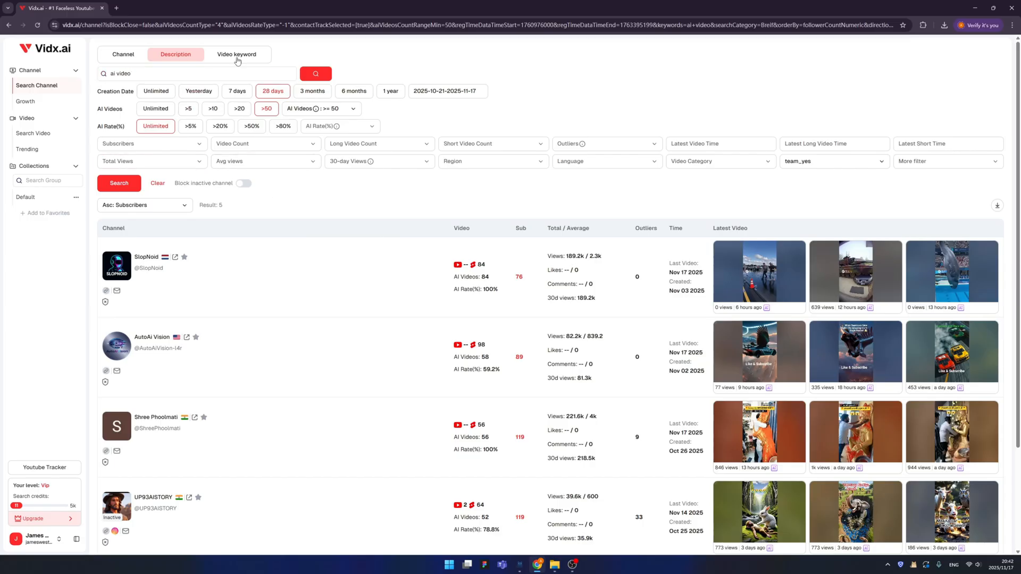
Run the query as a video-keyword search, then show the Growth rankings by 24-hour subscriber gain.
left_click(236, 55)
key("Return")
scroll(325, 229, "down", 5)
scroll(324, 231, "down", 5)
scroll(324, 230, "down", 5)
scroll(325, 230, "down", 5)
scroll(325, 230, "down", 5)
scroll(324, 230, "down", 5)
scroll(325, 230, "down", 5)
scroll(325, 230, "down", 5)
scroll(324, 230, "down", 5)
scroll(325, 230, "down", 5)
scroll(325, 230, "down", 5)
scroll(325, 229, "down", 5)
scroll(325, 230, "down", 5)
scroll(324, 230, "down", 5)
scroll(325, 229, "down", 5)
scroll(510, 288, "up", 15)
scroll(511, 288, "up", 15)
left_click(26, 102)
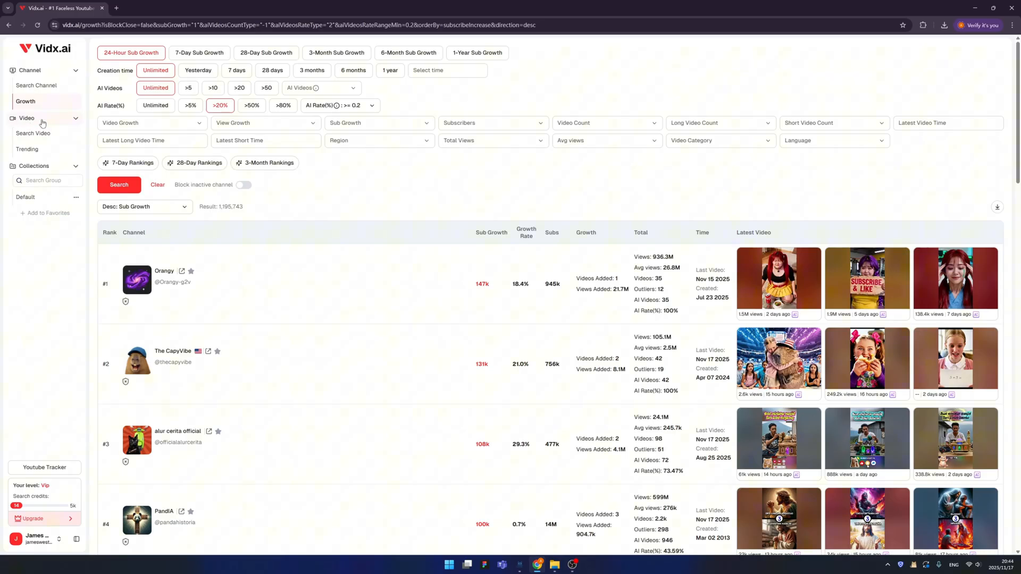
Search videos for 'ai video' and apply the 10,000–1,000,000 views range.
left_click(33, 133)
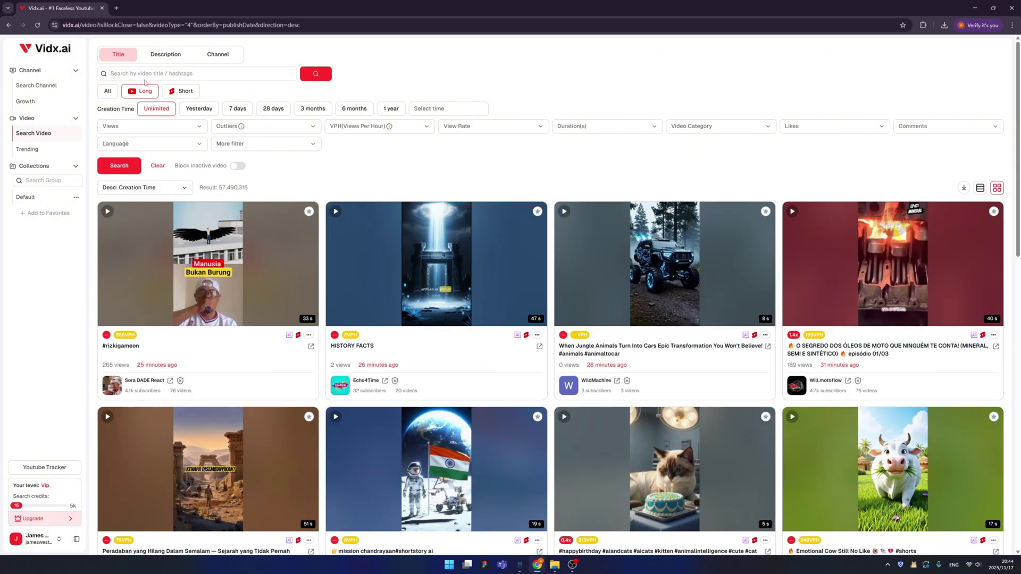
left_click(148, 74)
type("ai vidoe")
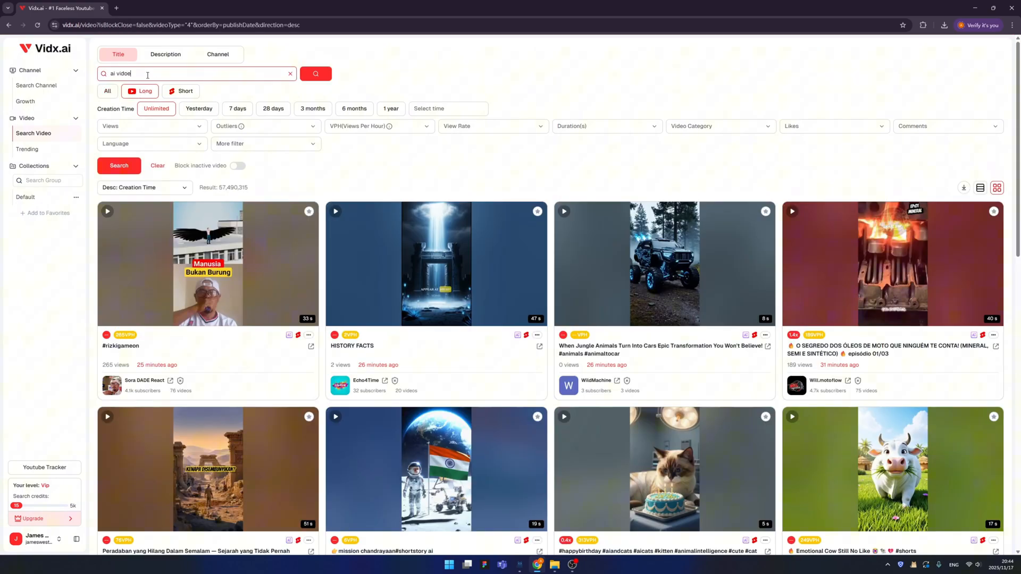
key("Return")
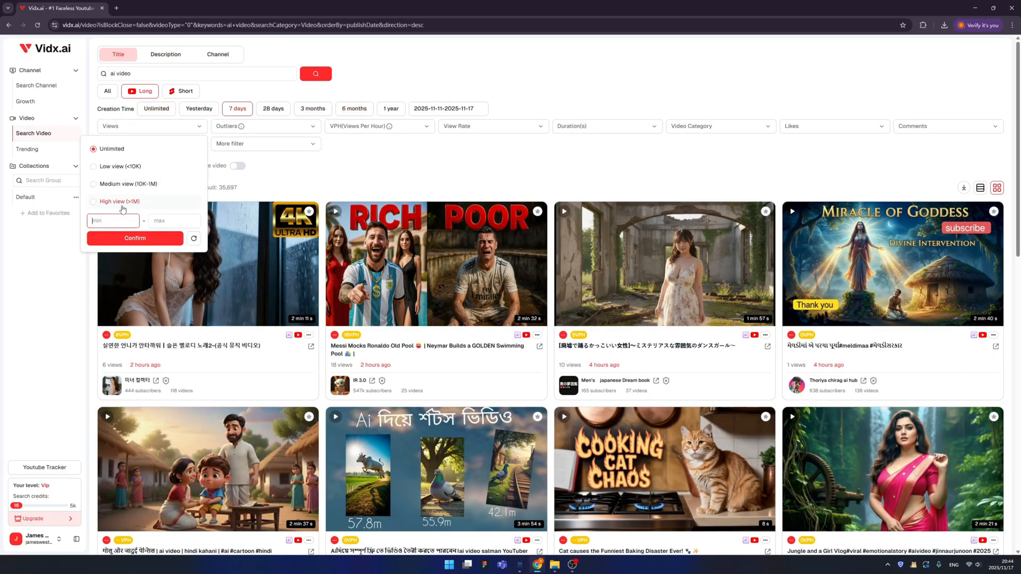
left_click(94, 201)
left_click(119, 165)
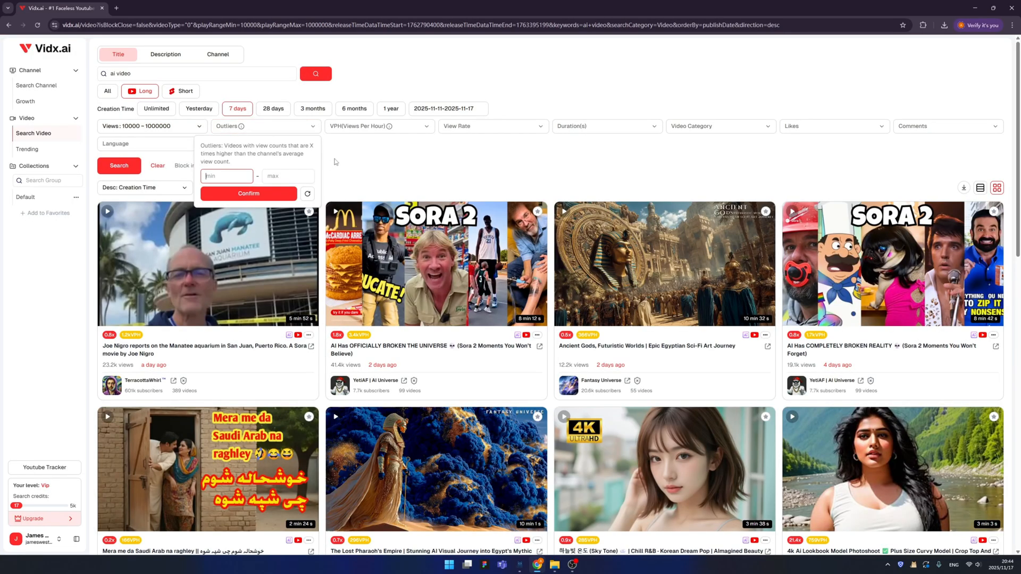
Review the outliers, view rate, duration and comment count filter options.
left_click(335, 162)
left_click(502, 128)
left_click(603, 126)
left_click(945, 126)
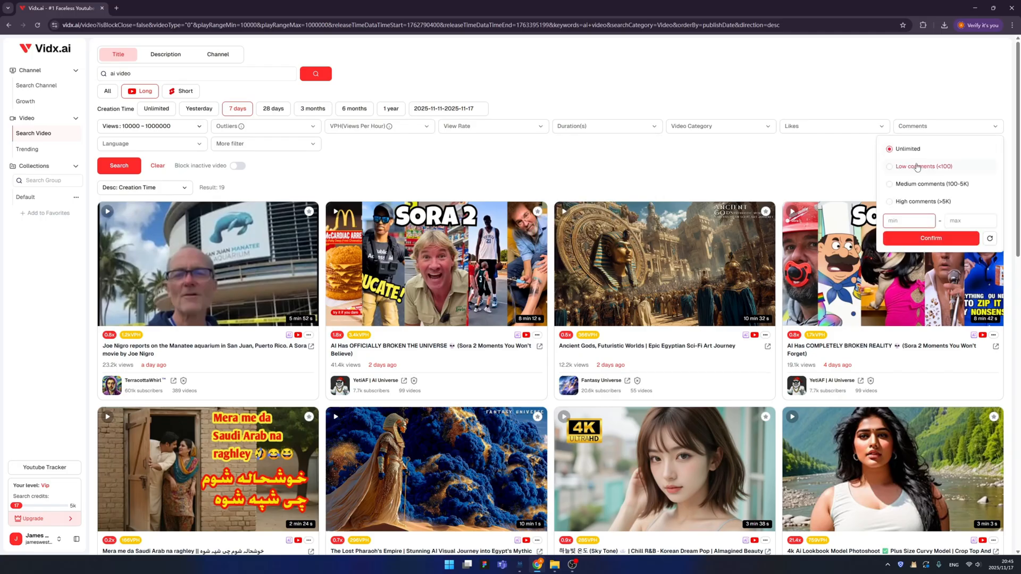
left_click(449, 173)
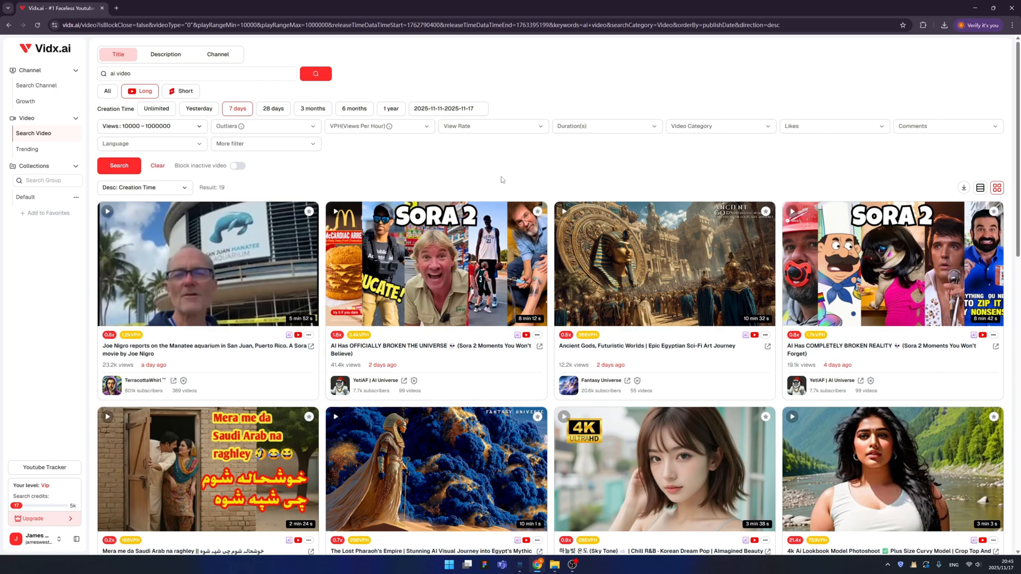
View the trending short videos list, then collapse and re-expand the Collections list.
left_click(28, 149)
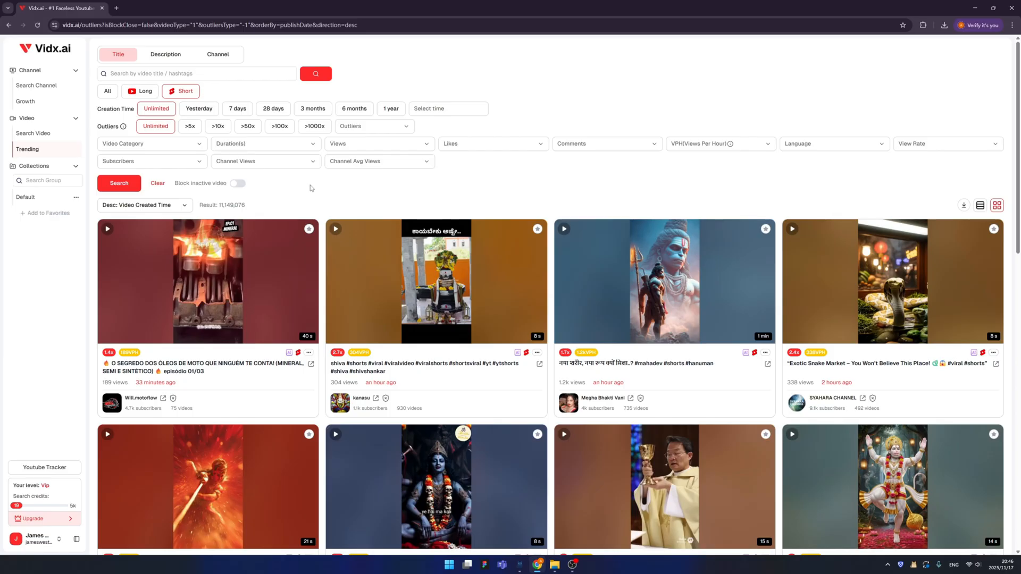
scroll(311, 186, "down", 3)
scroll(310, 186, "down", 3)
scroll(311, 187, "down", 3)
scroll(311, 187, "down", 3)
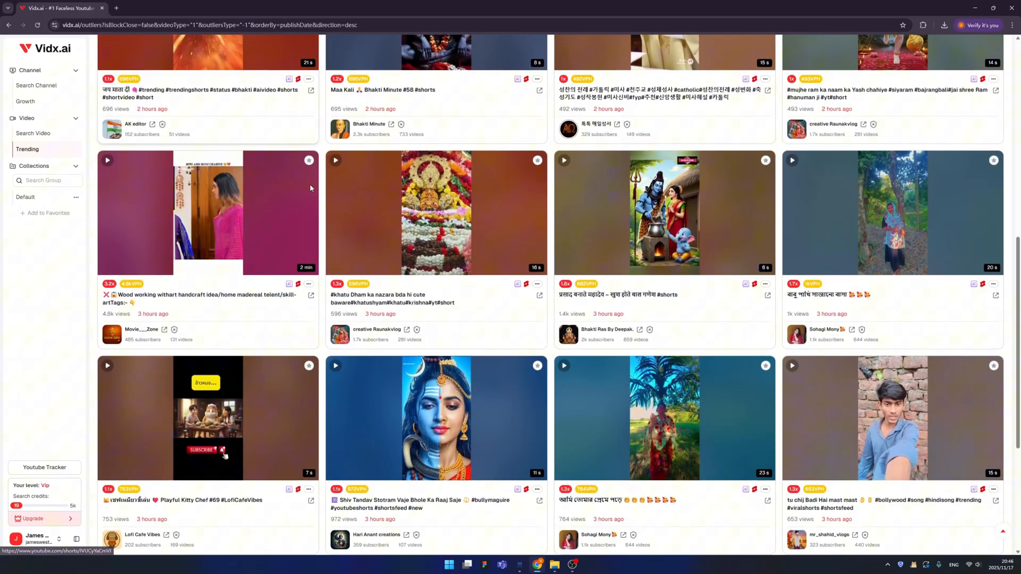
scroll(311, 184, "down", 3)
left_click(28, 149)
left_click(61, 170)
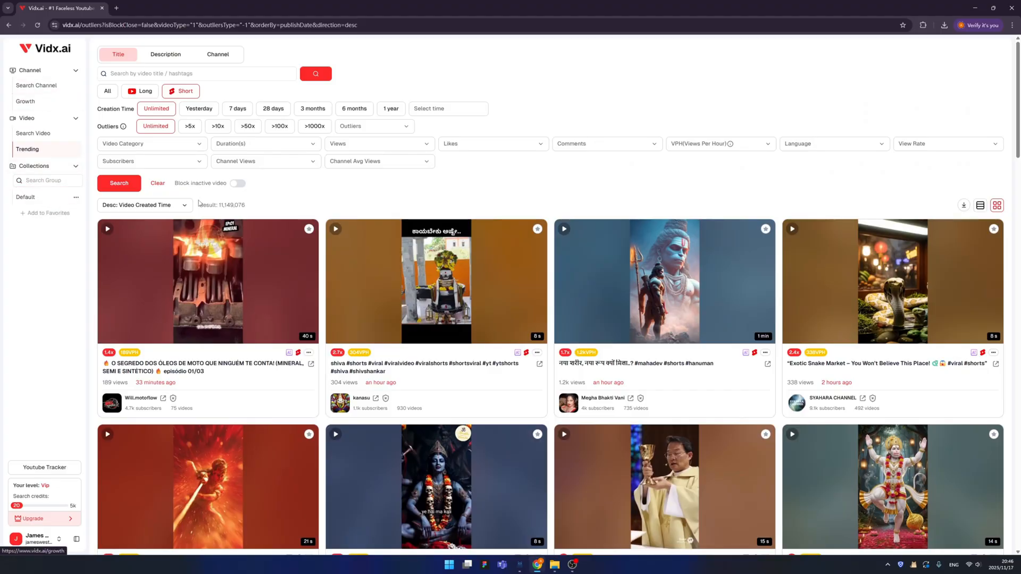
Star the James Xi channel into the Default collection and view that collection.
left_click(36, 85)
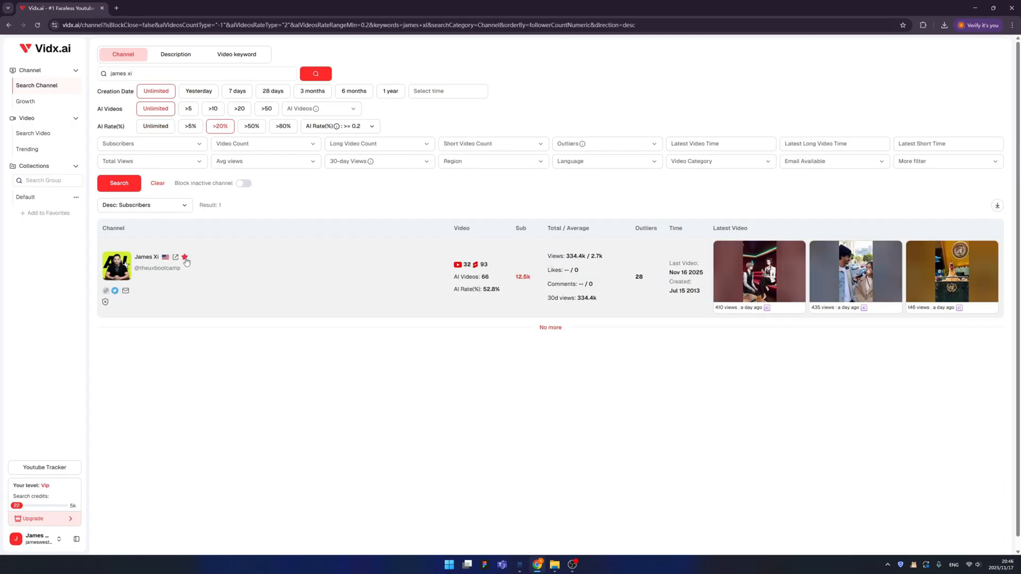
left_click(185, 257)
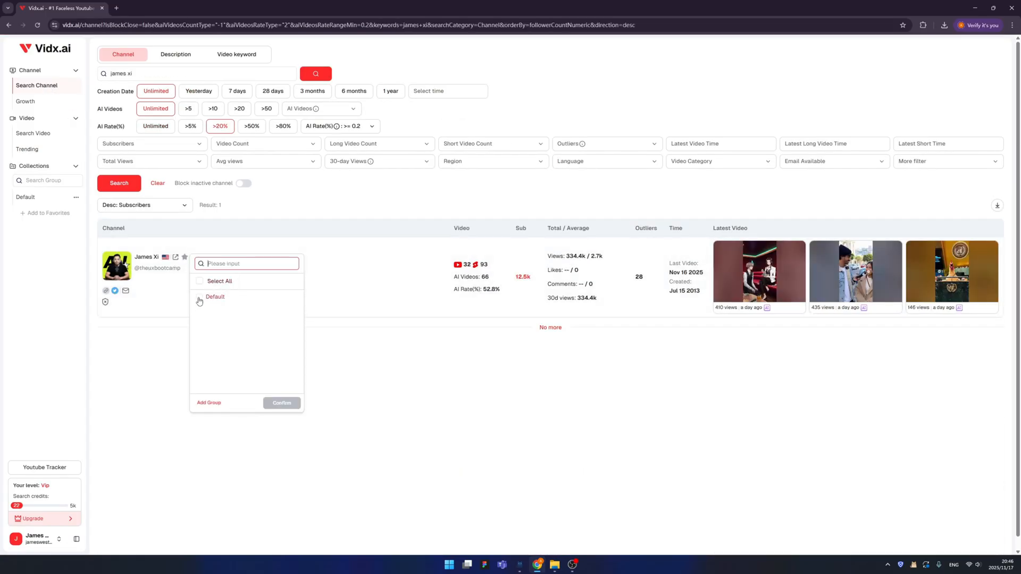
left_click(200, 297)
left_click(281, 402)
left_click(26, 197)
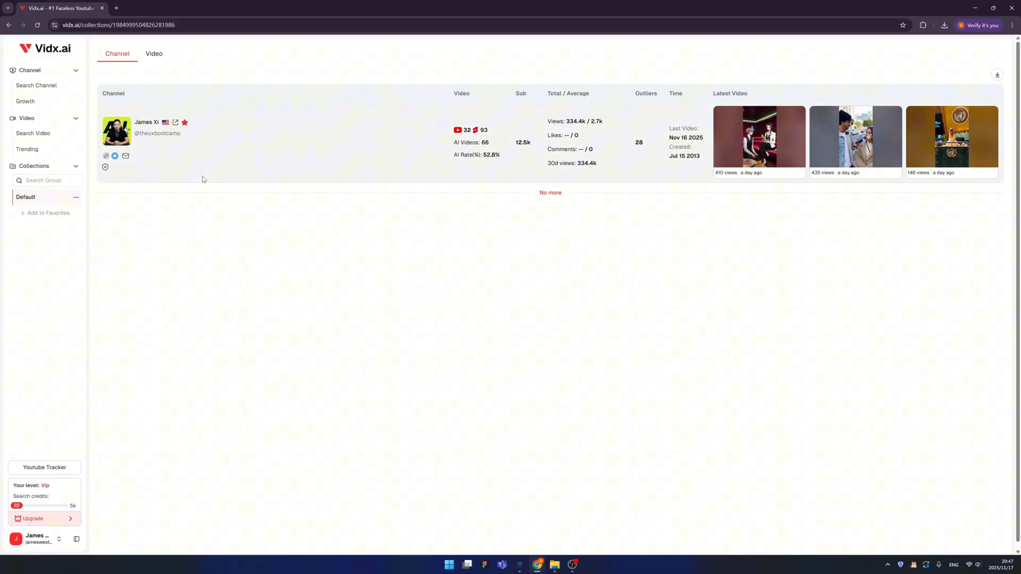
Go to the Vidx.ai landing page via the Youtube Tracker sidebar link.
left_click(63, 471)
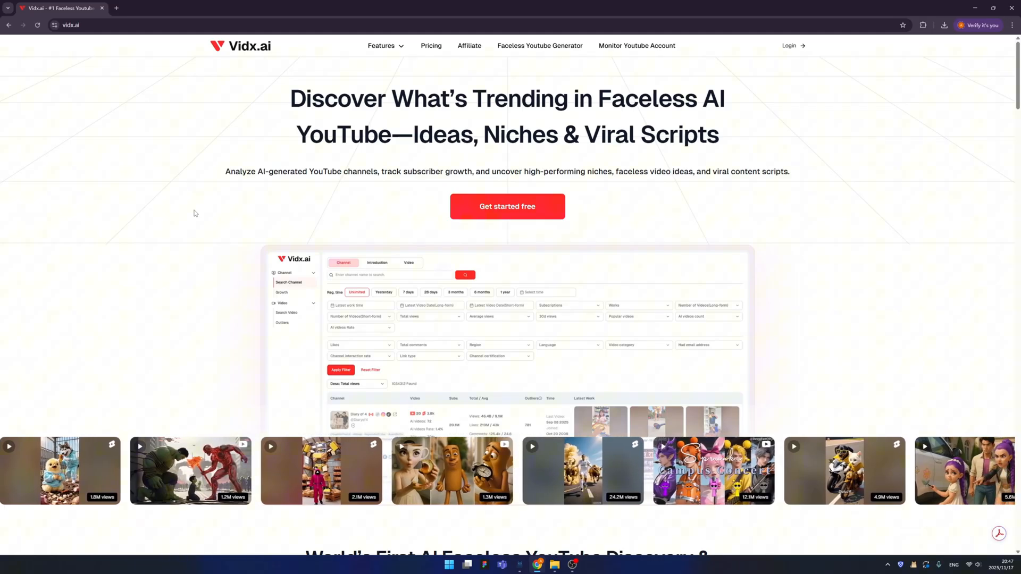
scroll(220, 207, "down", 10)
scroll(842, 229, "up", 10)
scroll(841, 228, "up", 10)
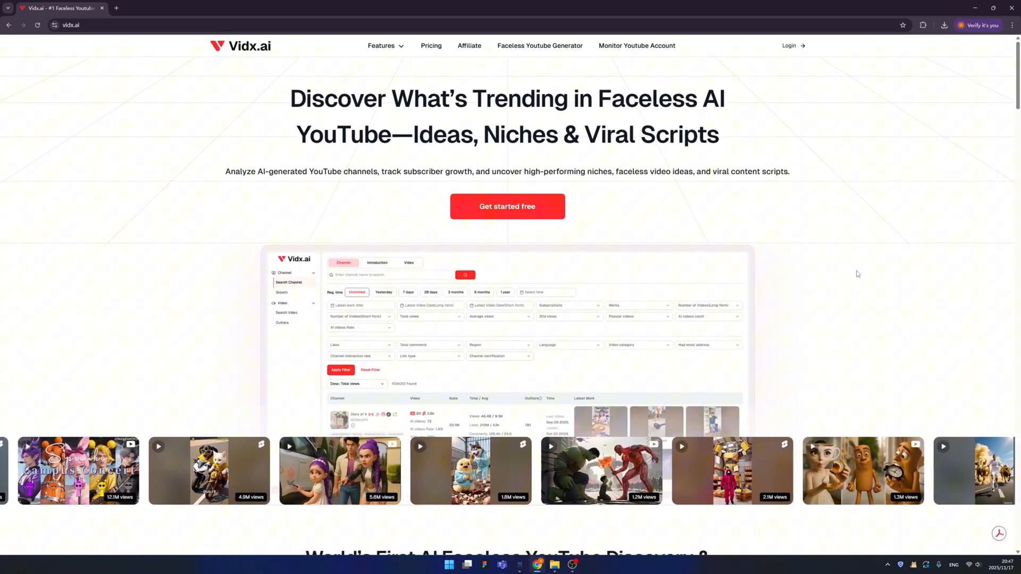